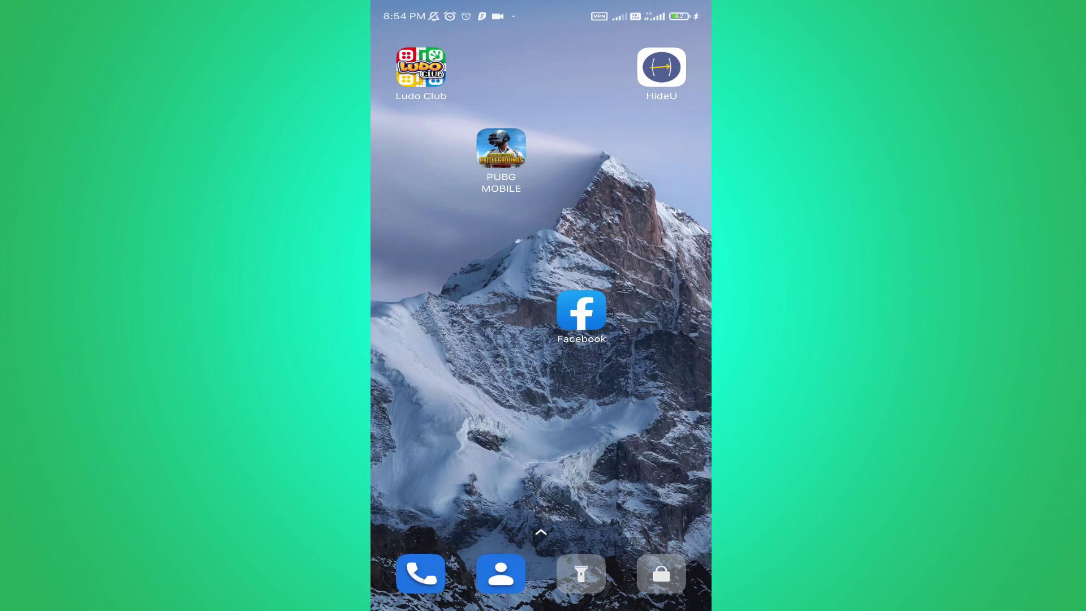
# Launch Facebook, go to your own profile, and bring up the profile picture options
pyautogui.click(581, 311)
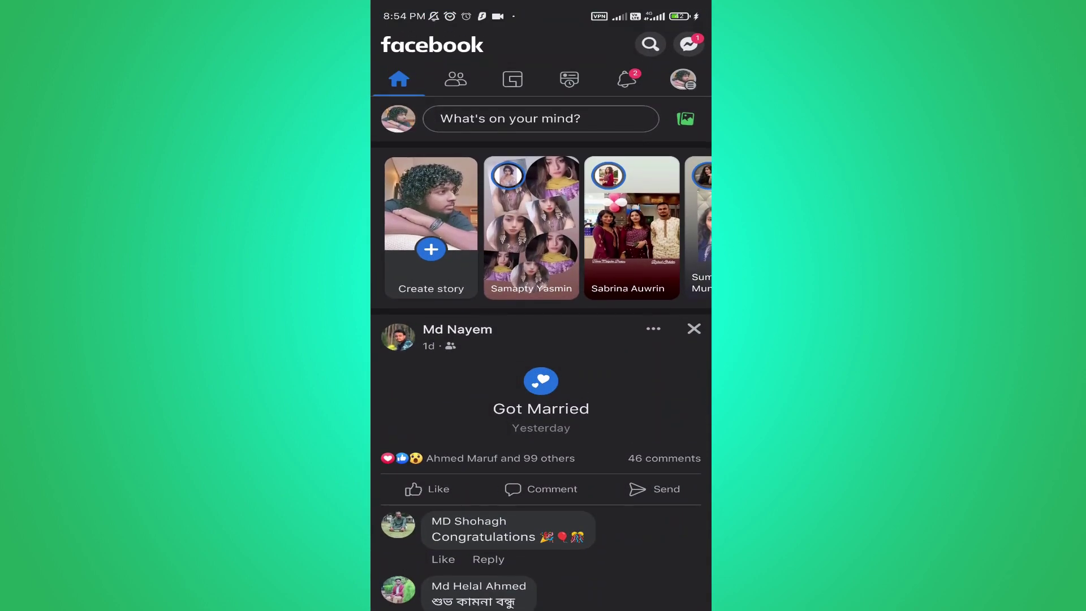
pyautogui.click(397, 117)
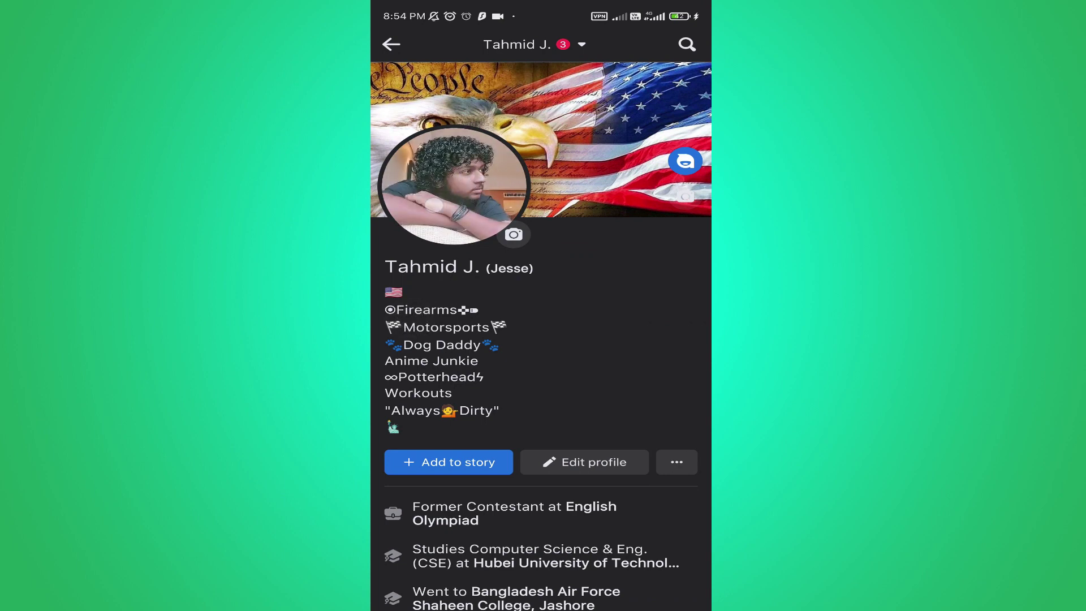
pyautogui.click(455, 187)
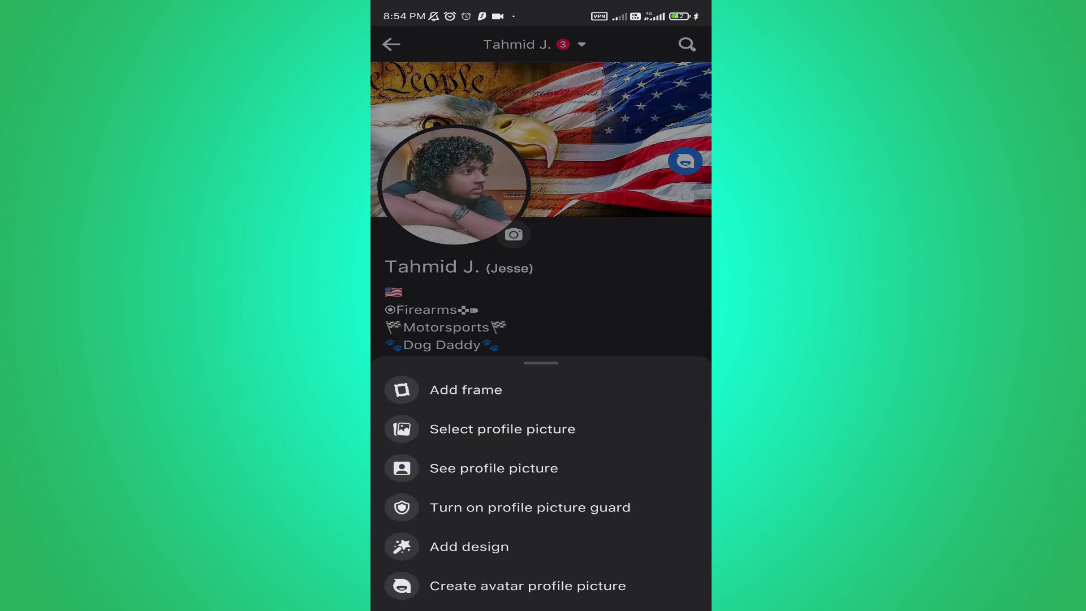
pyautogui.click(488, 468)
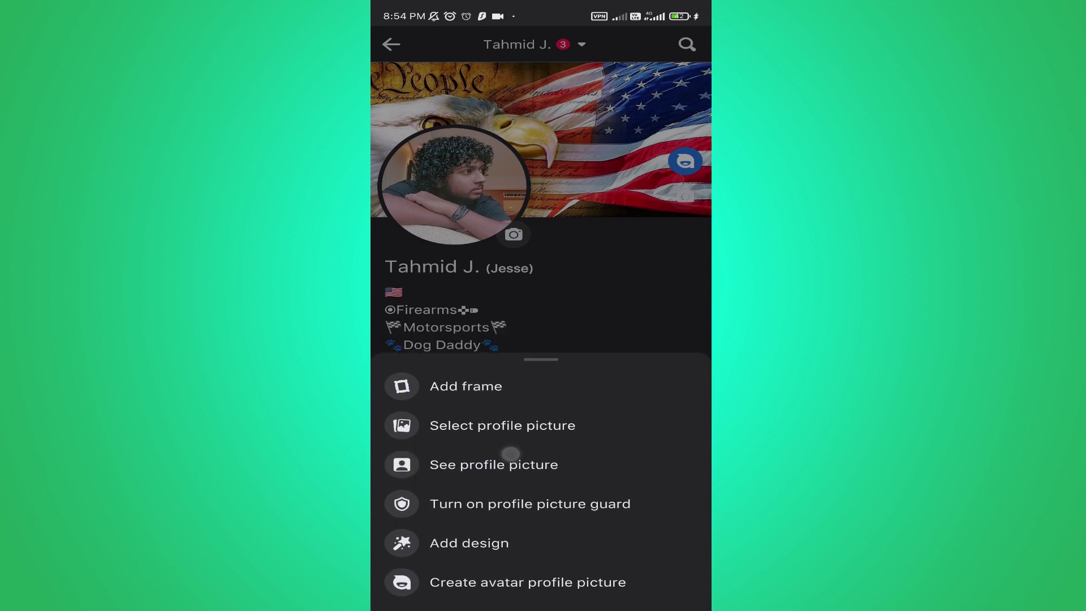
# Open Edit privacy for the full-size profile picture, currently shared with Public
pyautogui.click(489, 468)
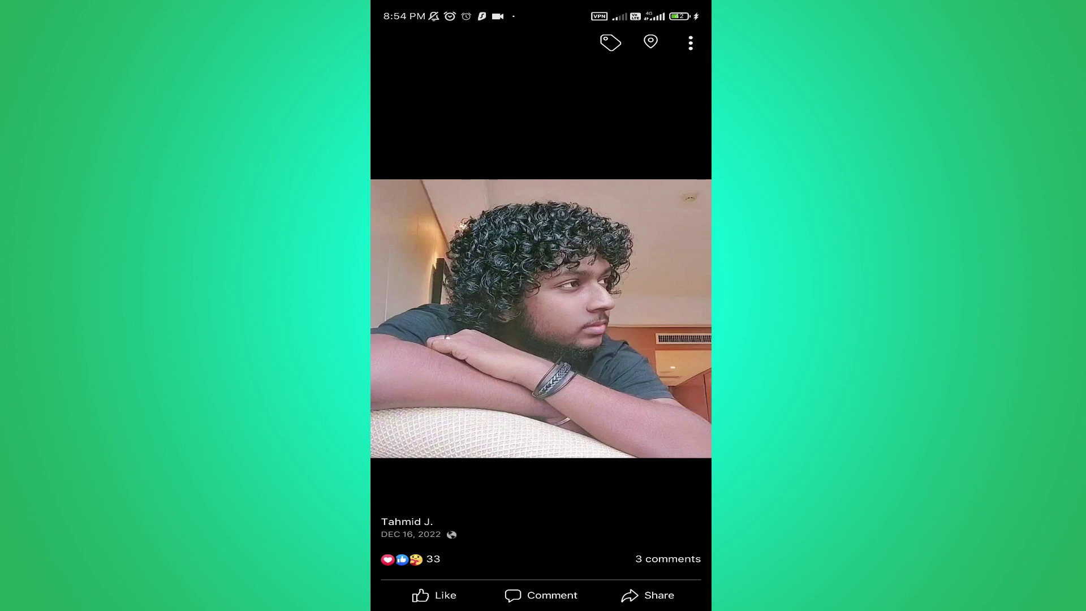
pyautogui.click(692, 42)
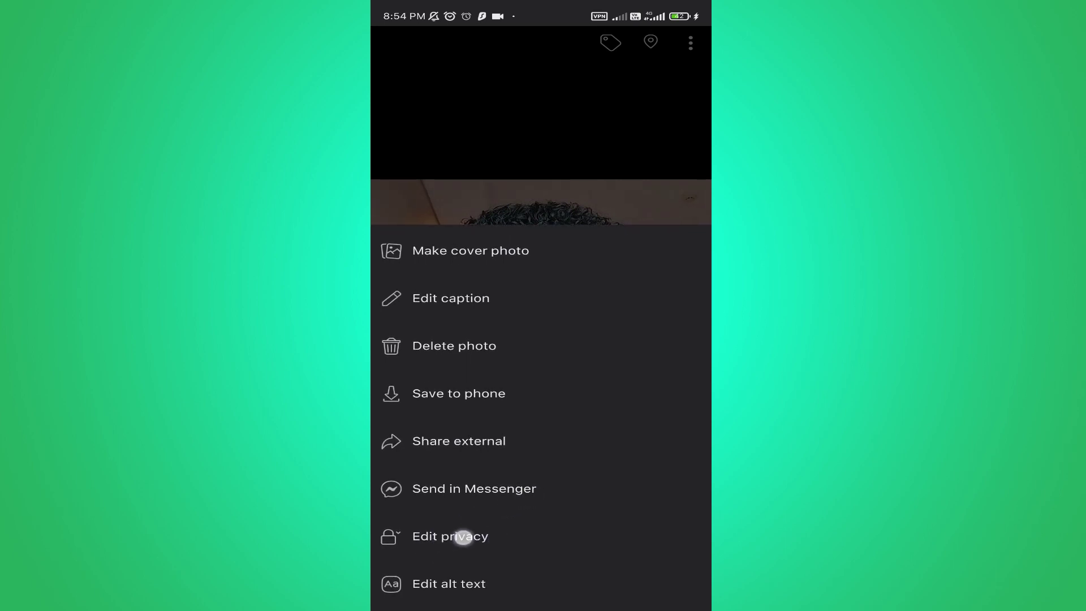
pyautogui.click(493, 537)
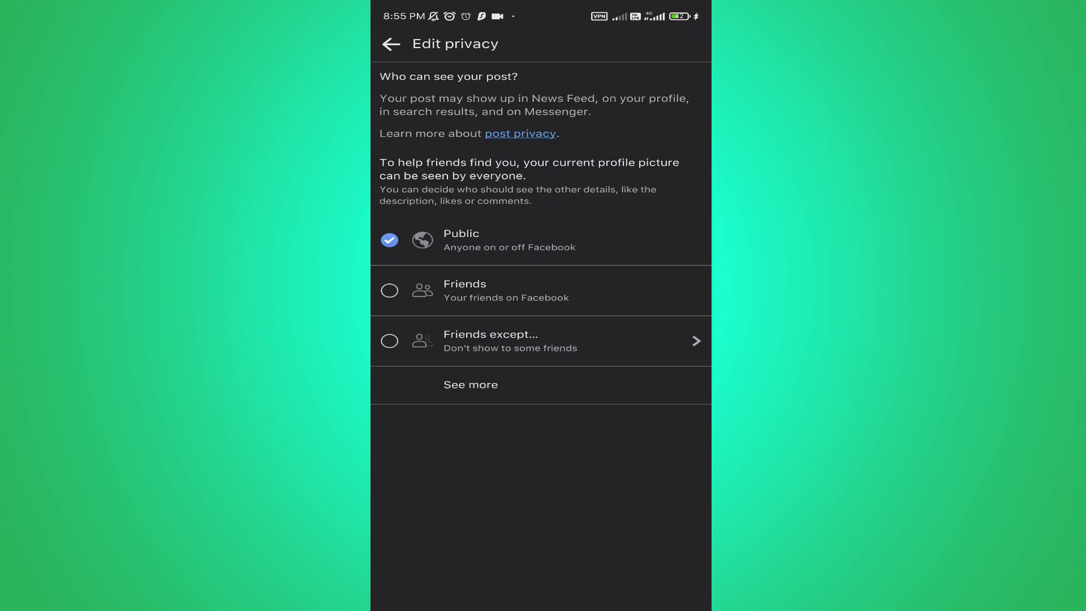
pyautogui.click(491, 341)
pyautogui.click(556, 78)
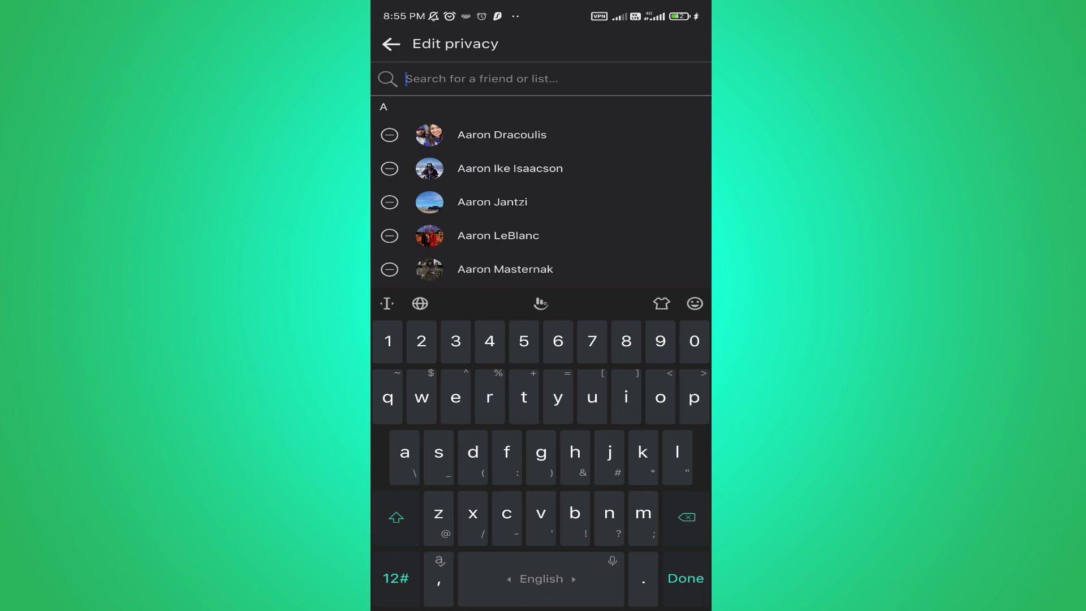
pyautogui.write('far')
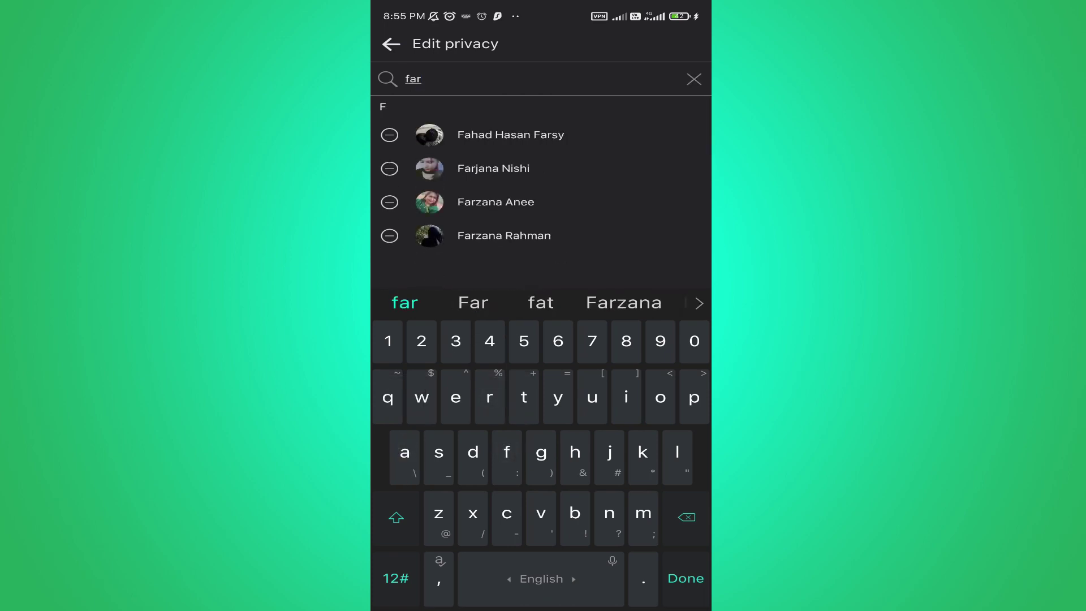
pyautogui.click(530, 176)
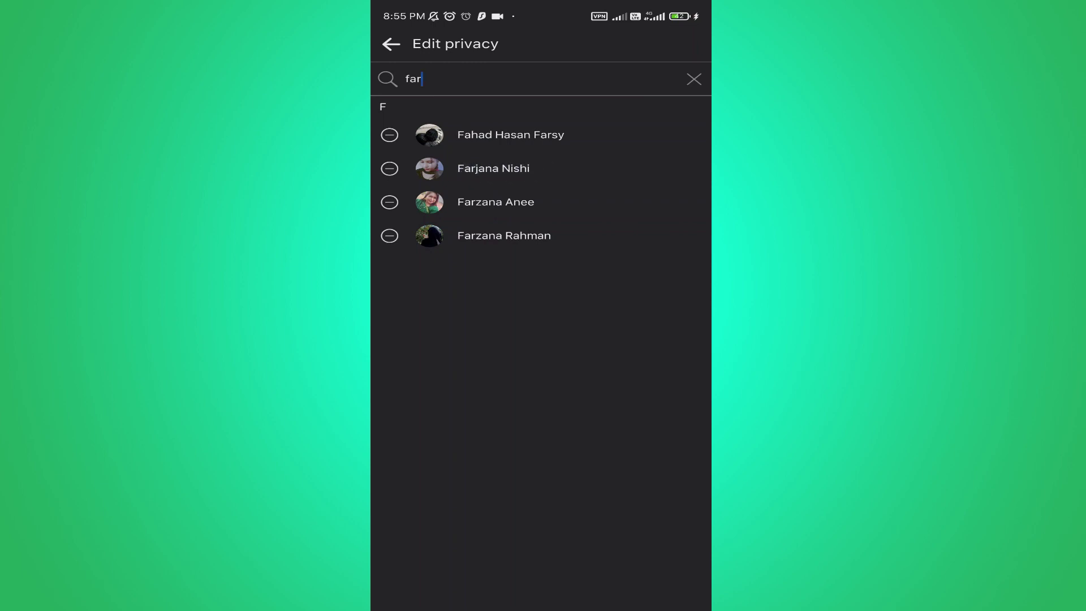
pyautogui.click(468, 172)
pyautogui.click(391, 44)
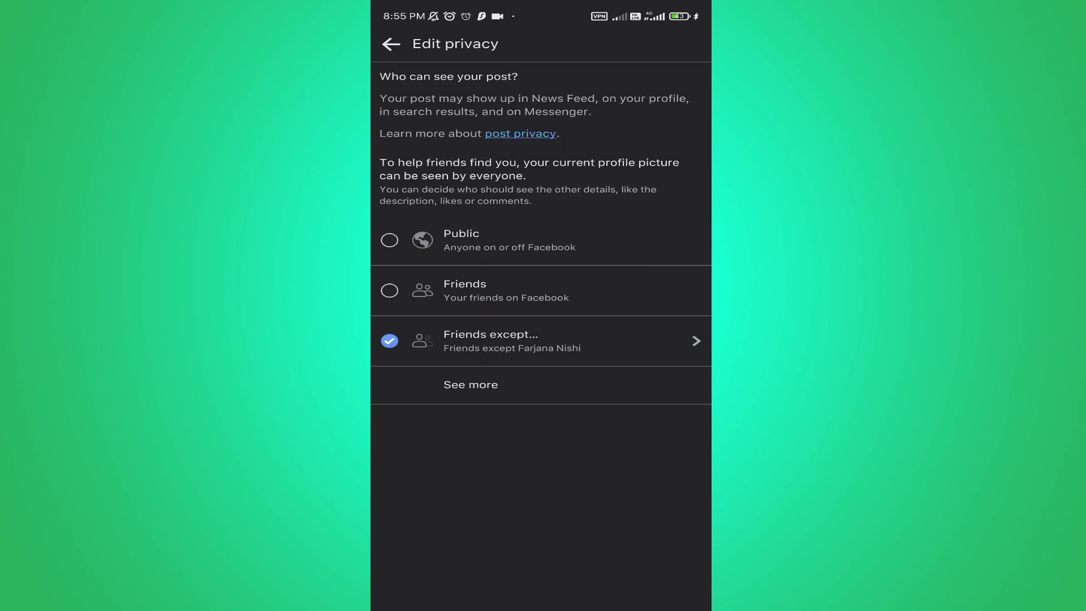
# Leave Edit privacy and return to the full-size profile picture
pyautogui.click(391, 43)
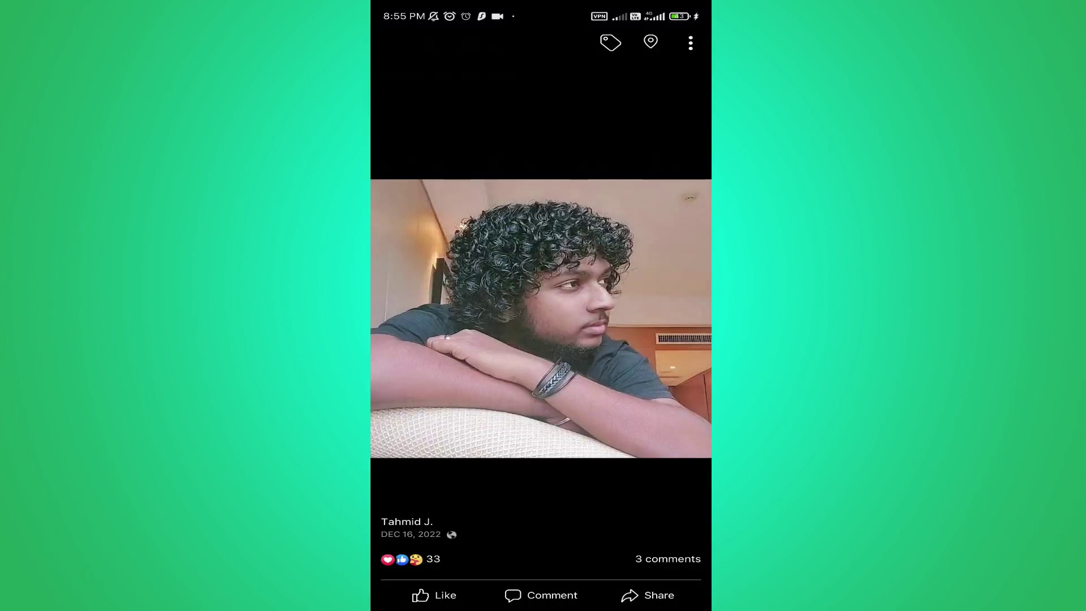